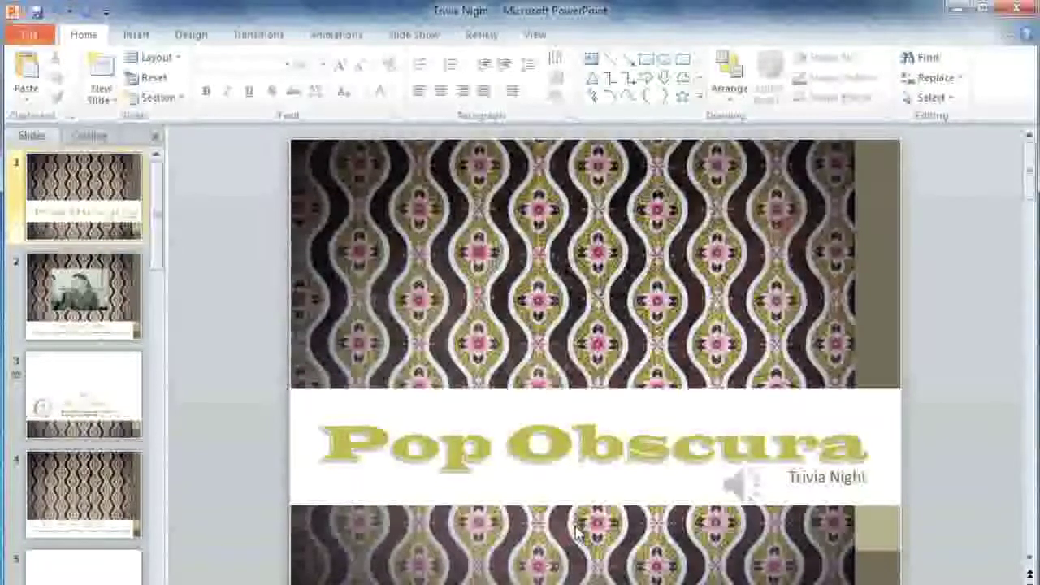
Trim the title slide's audio clip to start at 00:06.983 and end at 00:15.330, previewing the trimmed section before applying it.
left_click(735, 485)
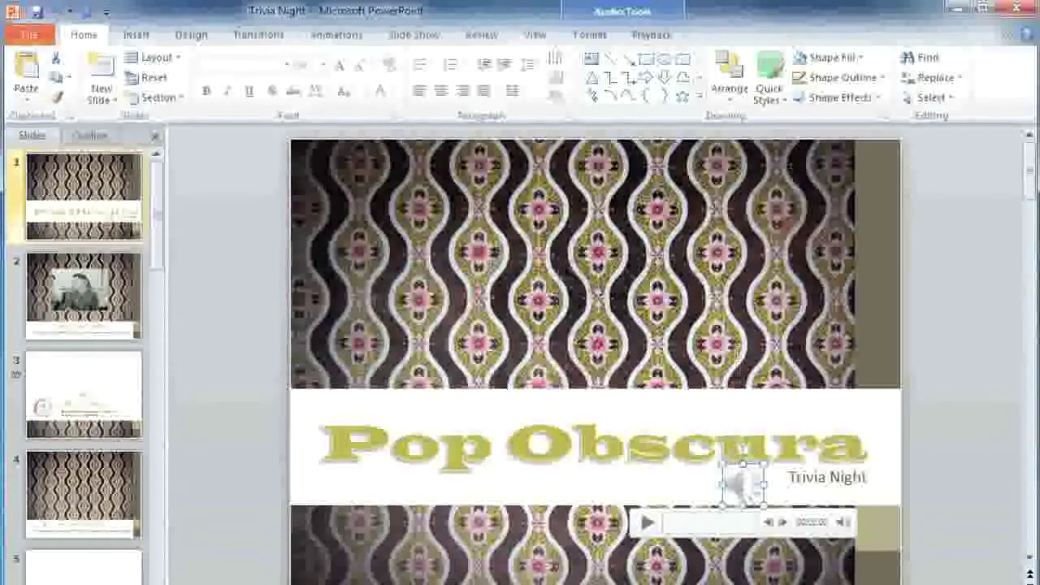
left_click(660, 37)
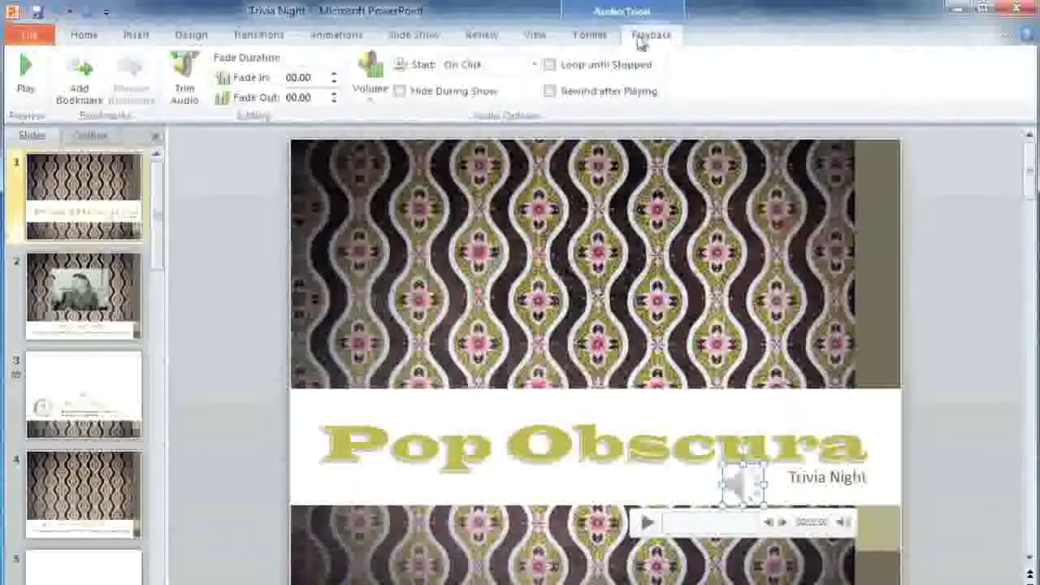
left_click(186, 72)
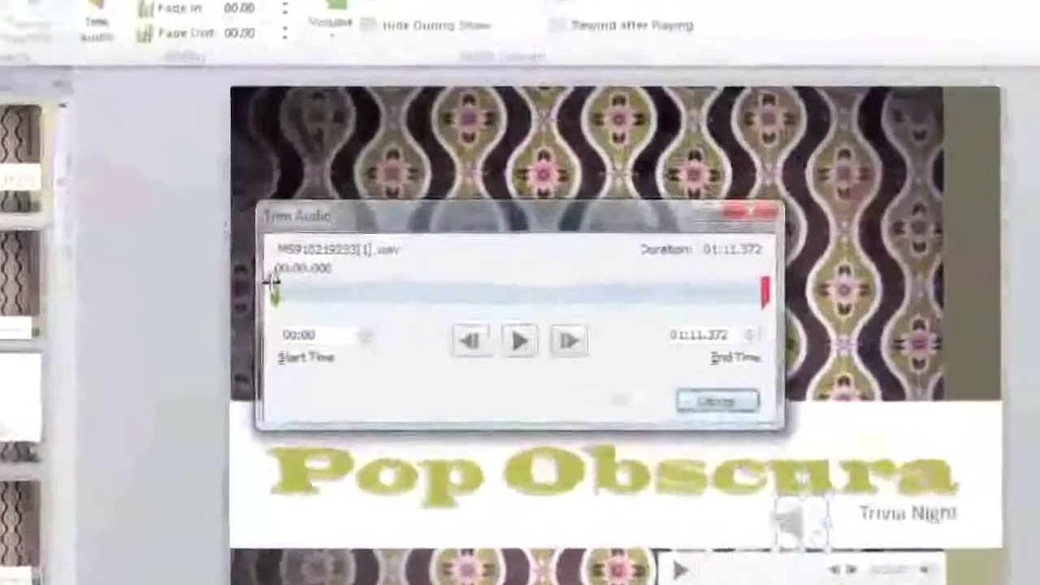
left_click_drag(273, 284, 328, 285)
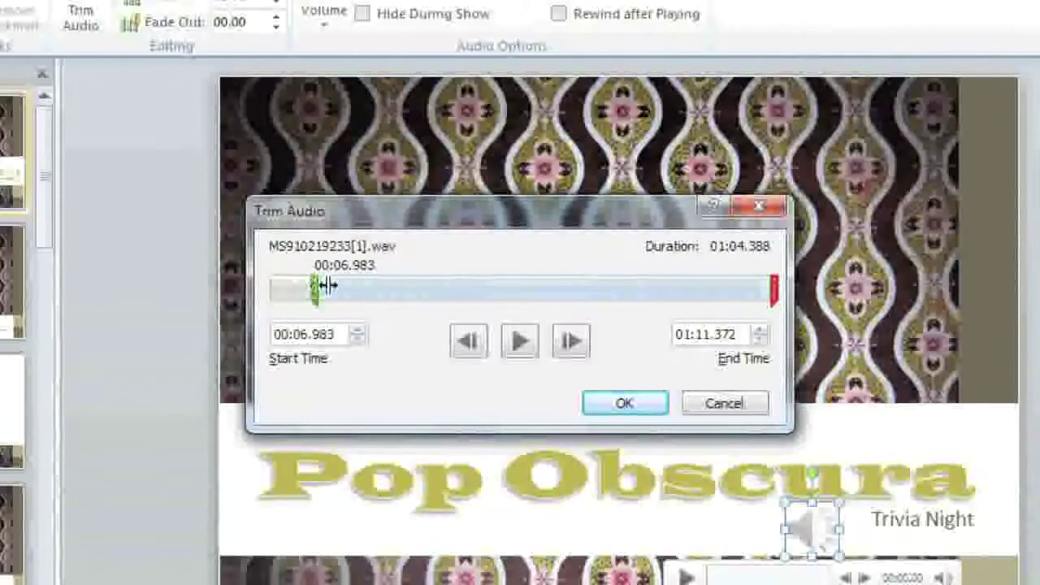
left_click_drag(770, 289, 376, 284)
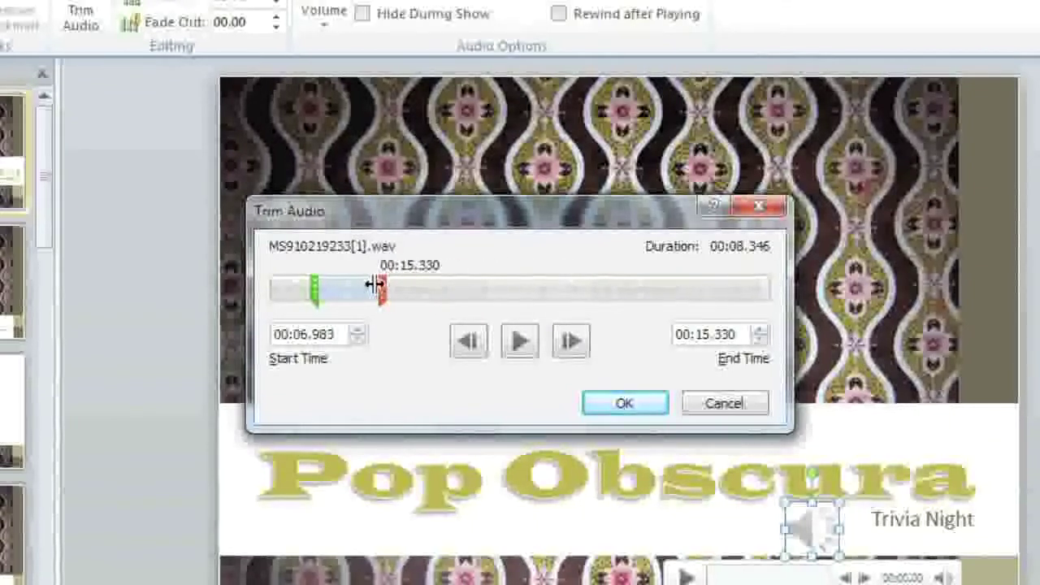
left_click(520, 342)
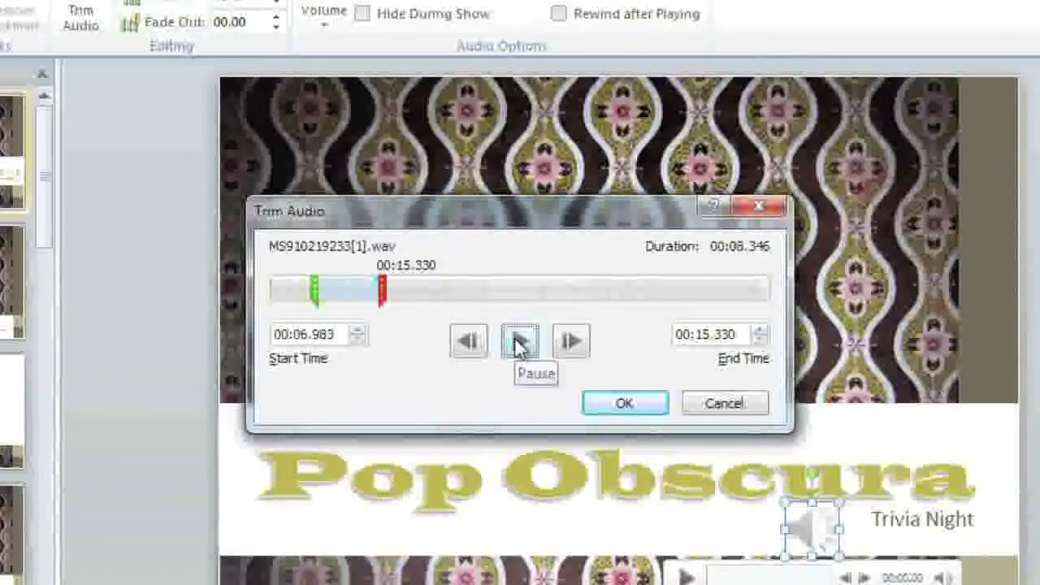
left_click(624, 404)
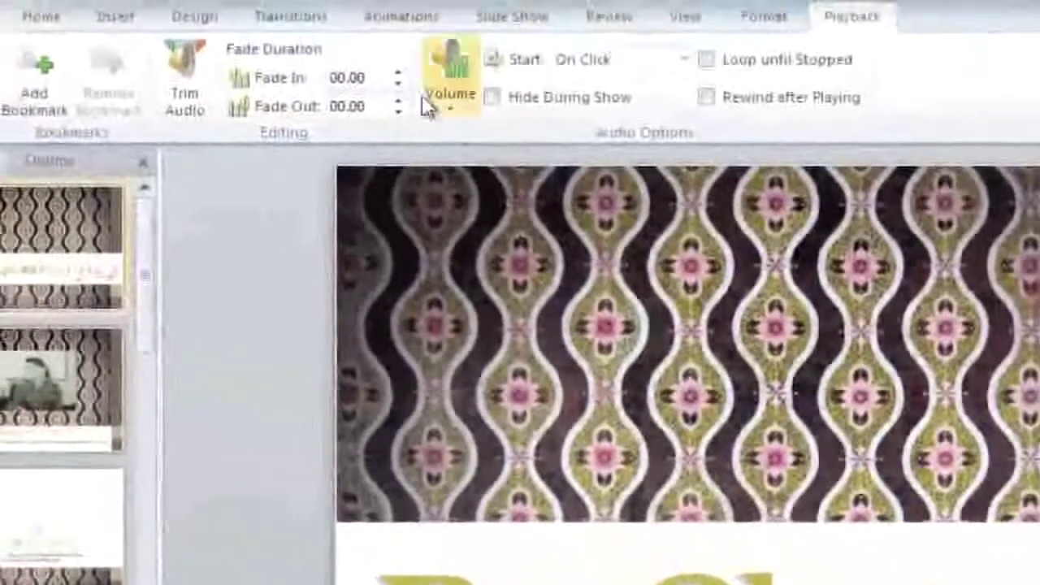
Set the title slide audio clip's fade-in duration to 00.75.
left_click(399, 72)
left_click(398, 73)
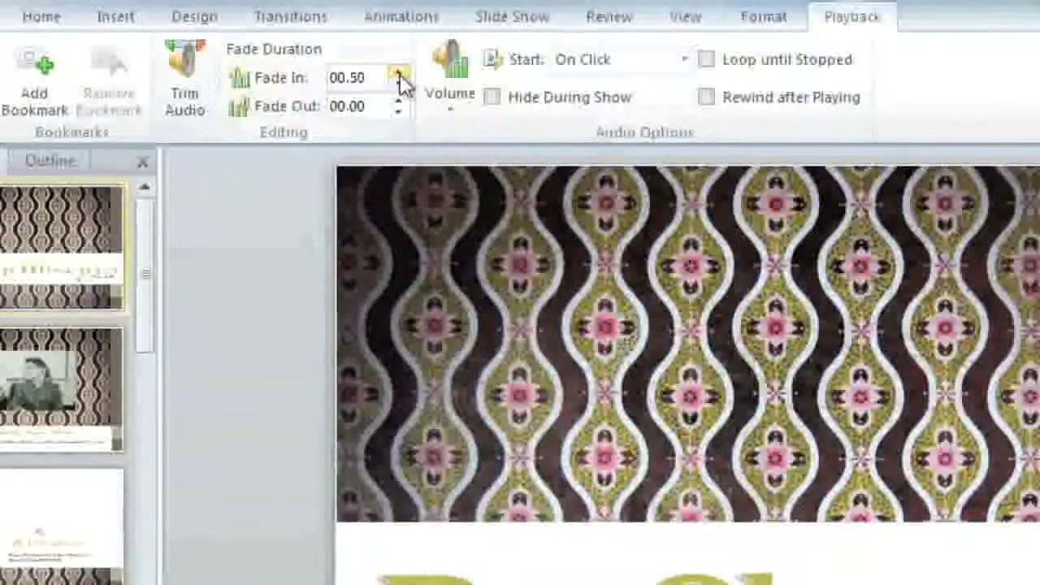
left_click(399, 72)
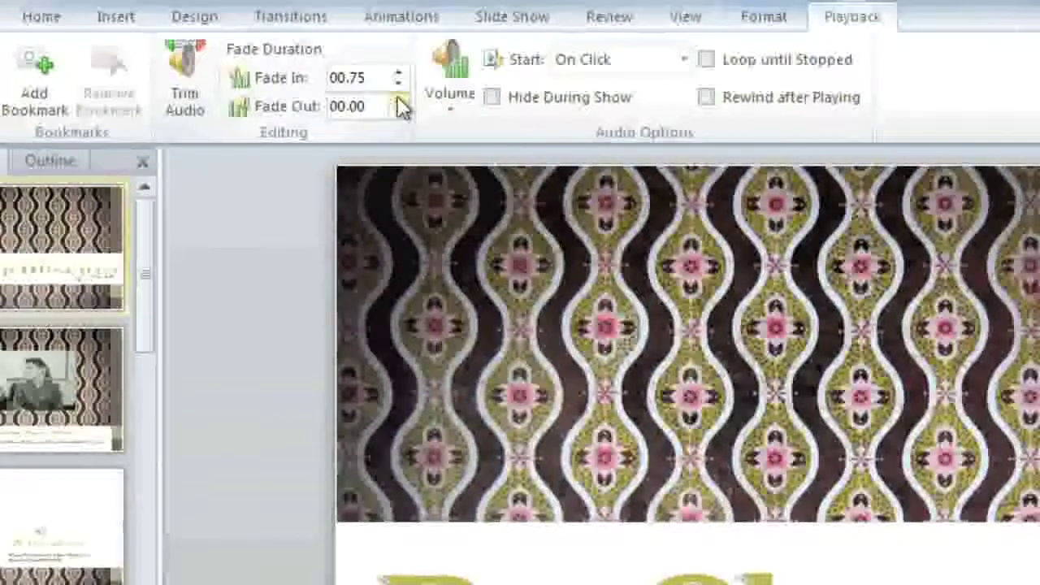
Set the title slide audio clip's fade-out duration to 03.00.
left_click(398, 101)
left_click(398, 100)
left_click(398, 101)
left_click(399, 100)
left_click(399, 101)
left_click(398, 101)
left_click(398, 101)
left_click(398, 100)
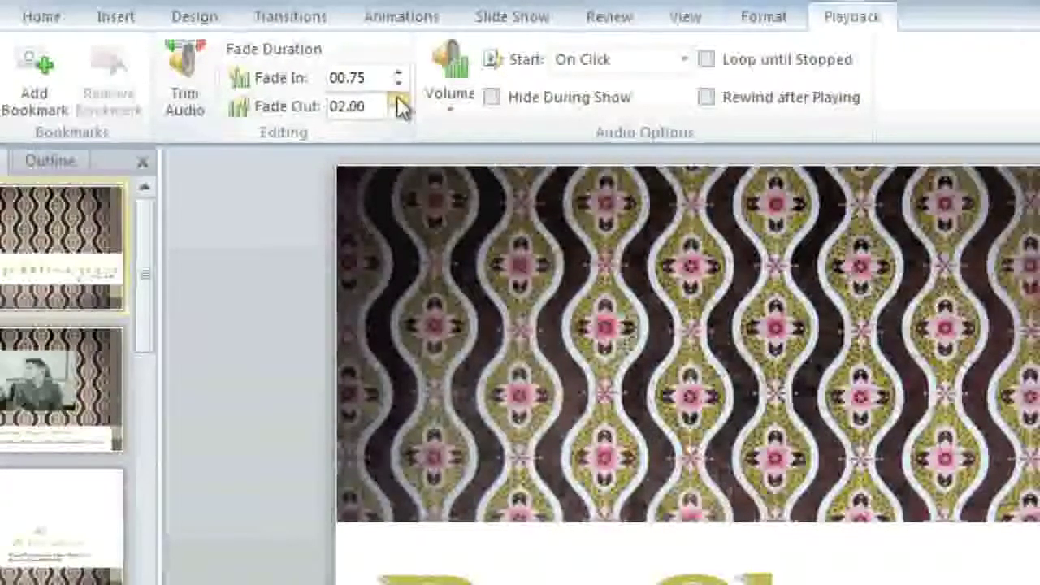
left_click(398, 100)
left_click(398, 101)
left_click(398, 101)
left_click(398, 100)
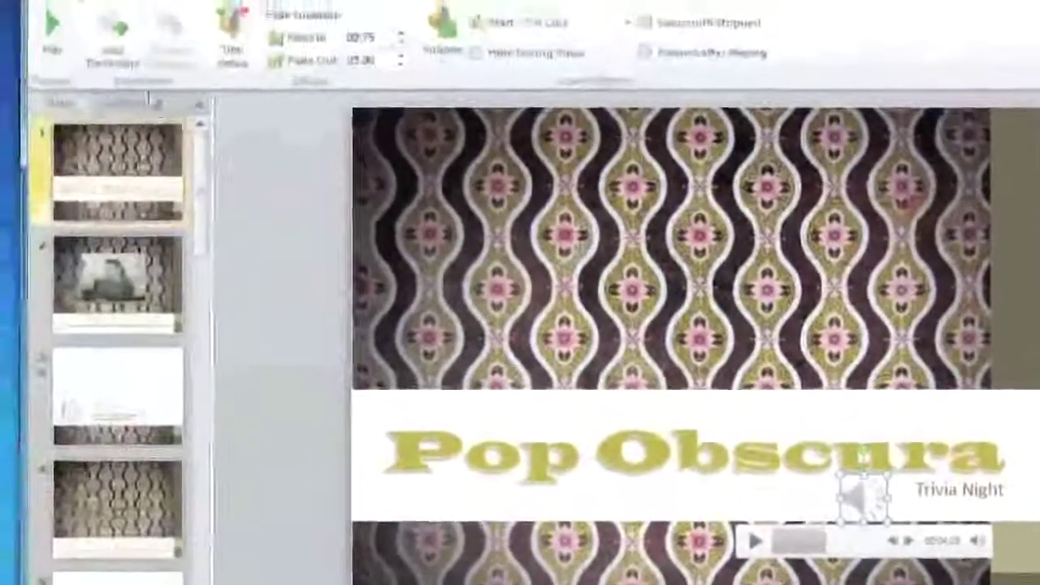
Add a bookmark at the audio clip's current playback position and set the clip to start automatically.
left_click(115, 57)
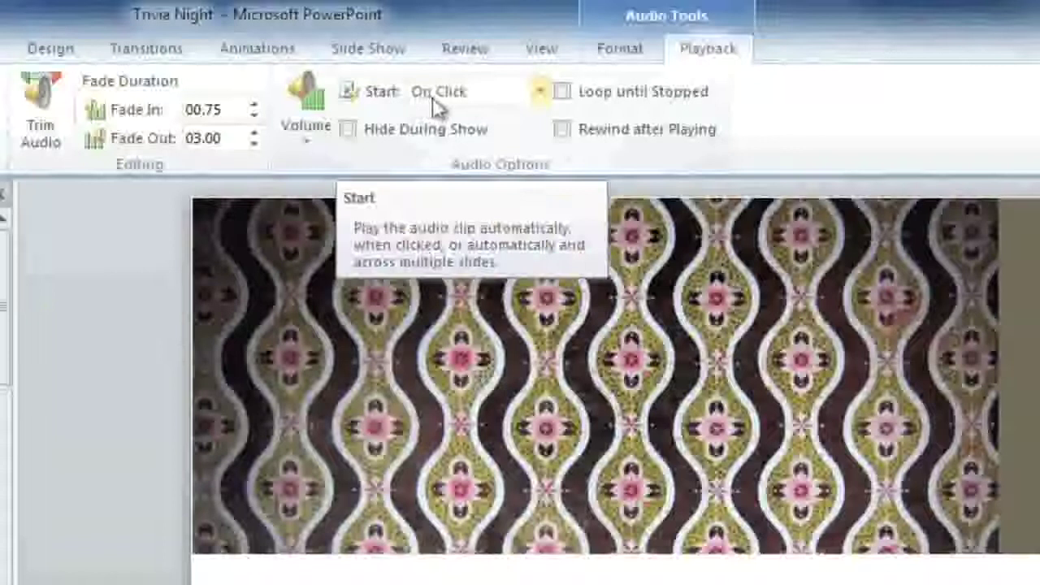
left_click(441, 99)
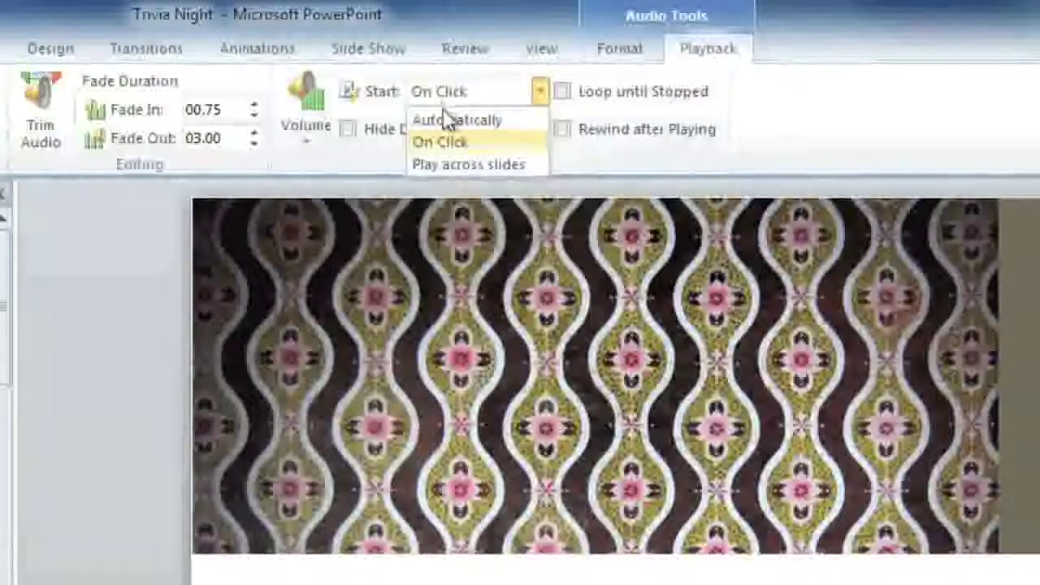
left_click(443, 121)
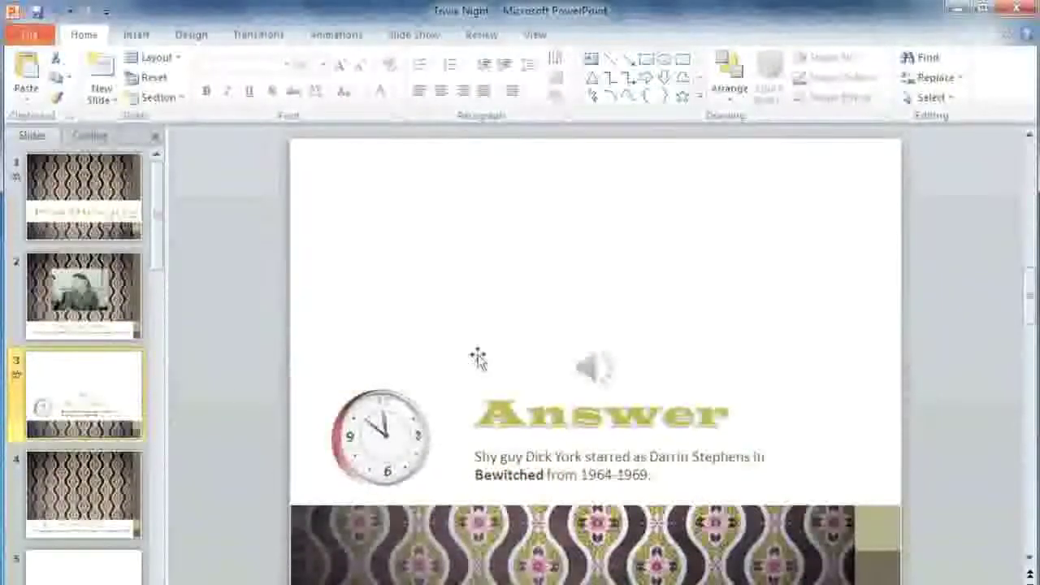
Replace the audio icon on the Answer slide with the Singer picture from the Trivia Night folder.
mouse_move(582, 362)
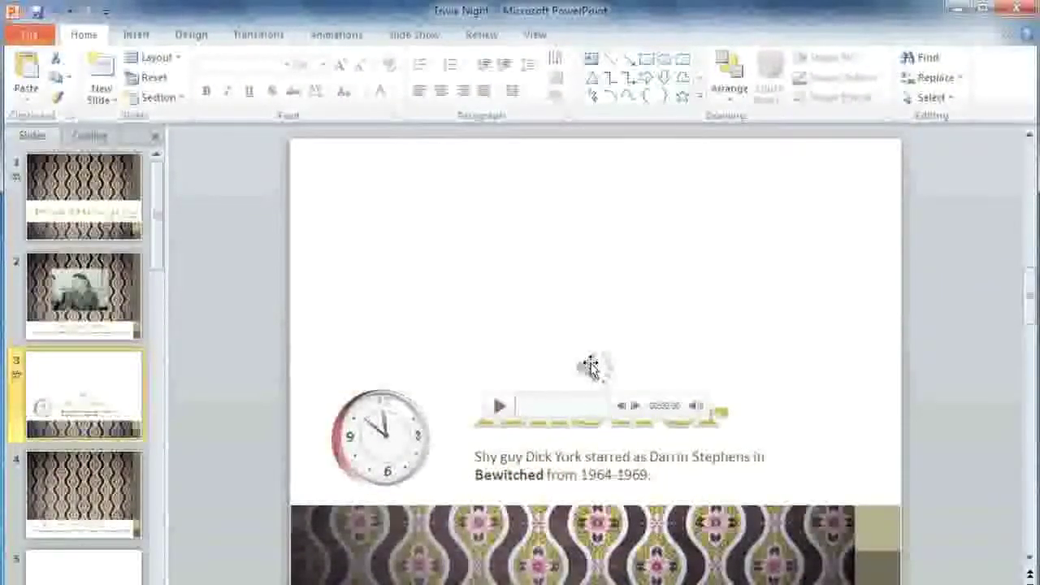
left_click(590, 368)
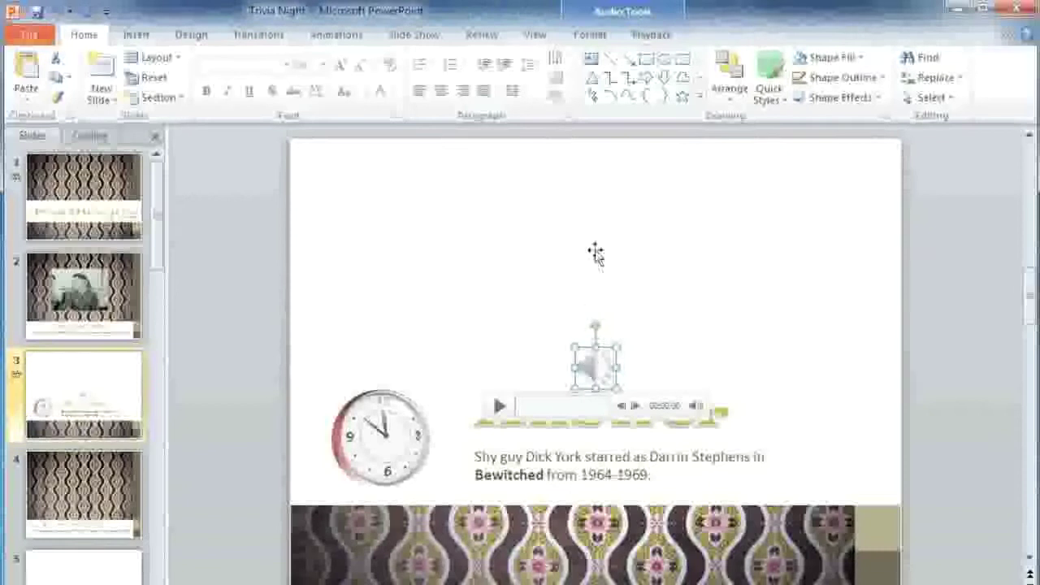
left_click(597, 36)
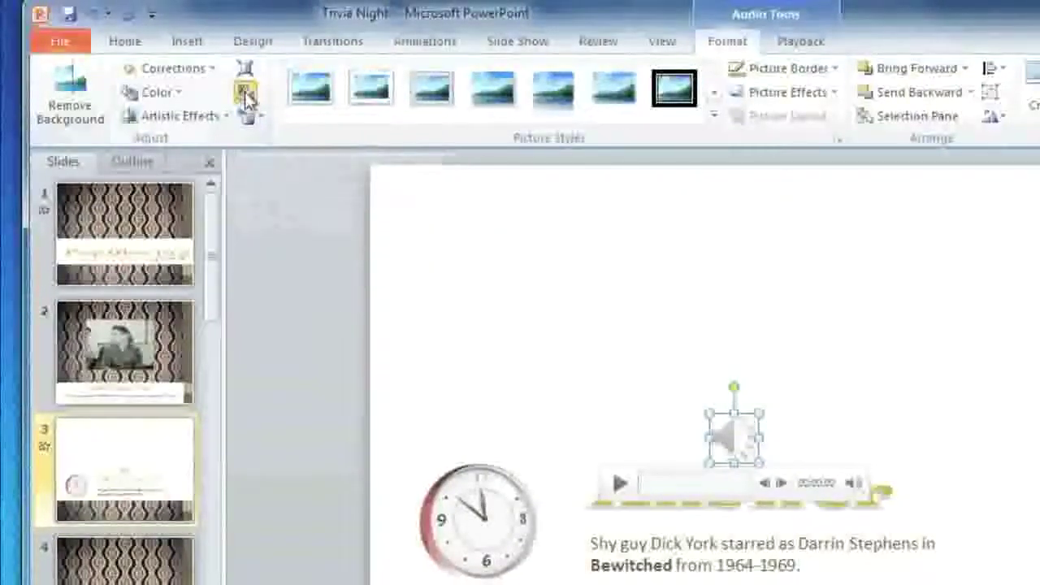
left_click(247, 96)
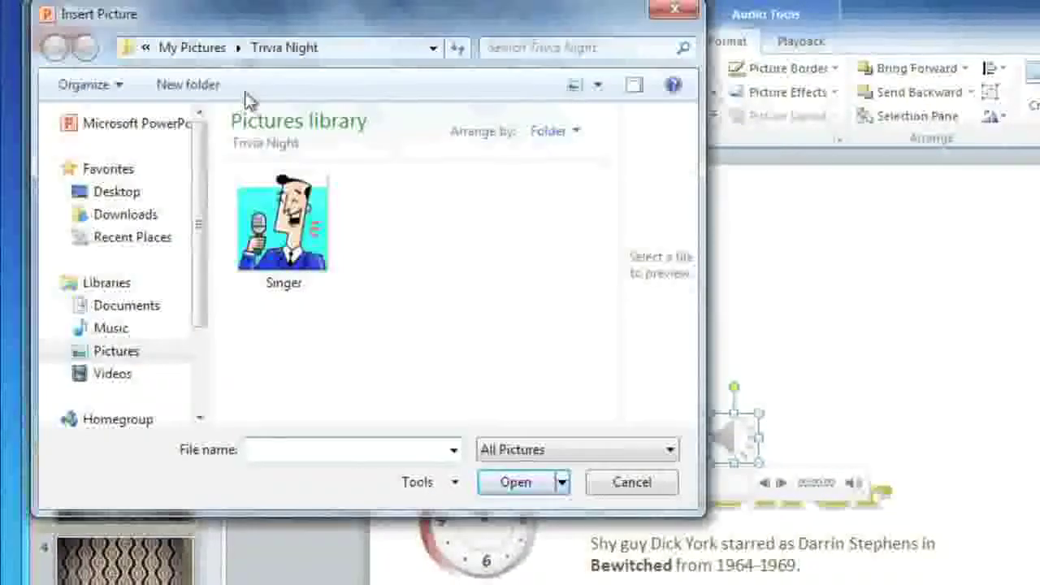
left_click(295, 212)
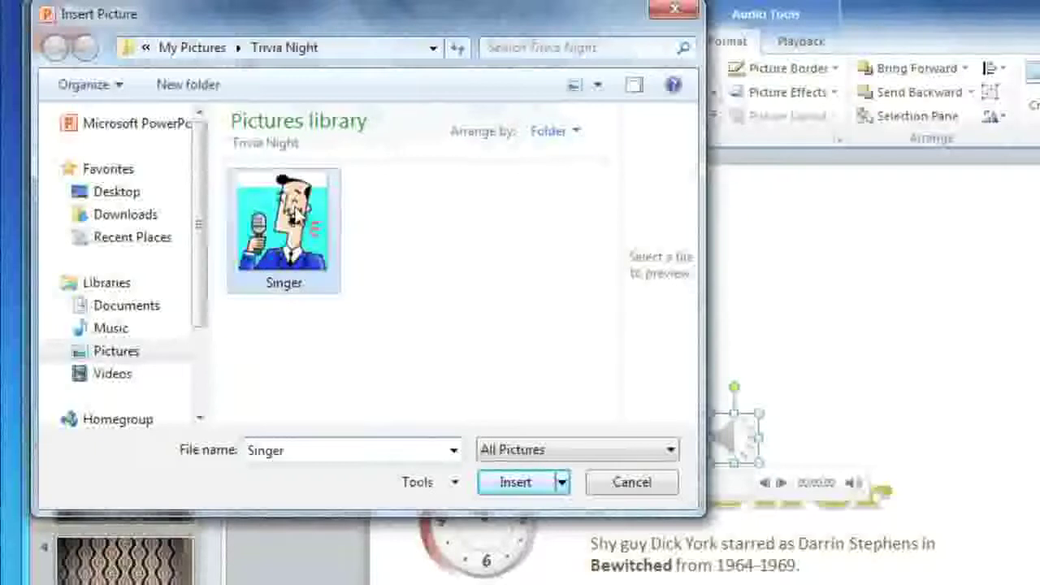
left_click(497, 484)
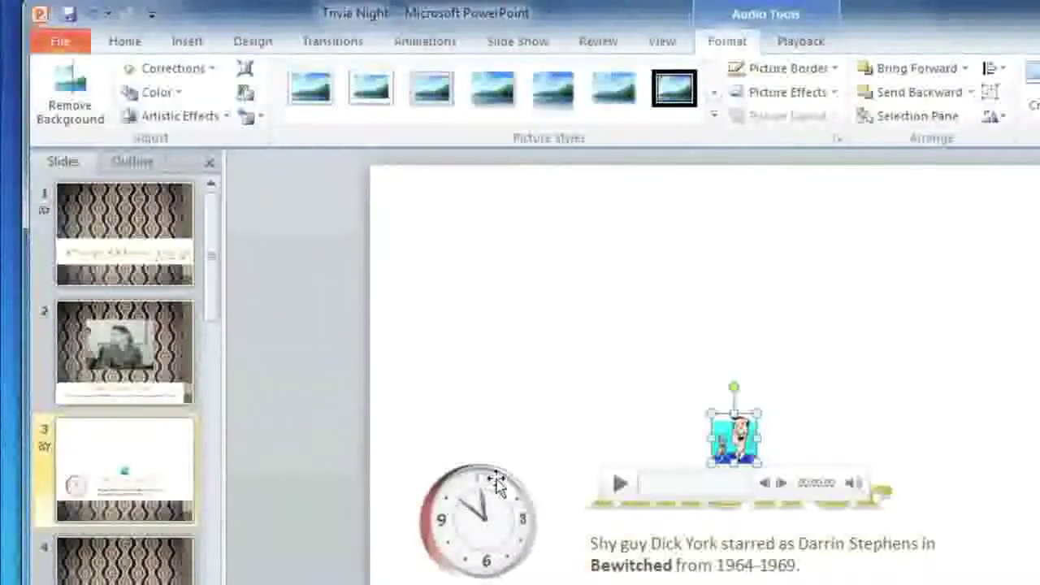
Enlarge the singer picture to over twice its size and recolor it with the darker Tan accent variation.
left_click_drag(708, 411, 643, 340)
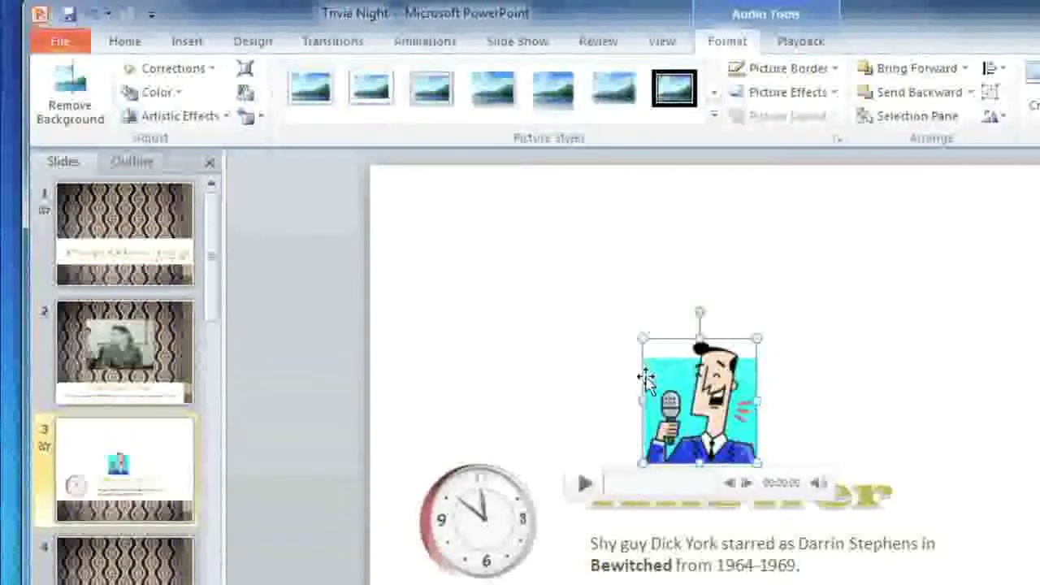
left_click(163, 94)
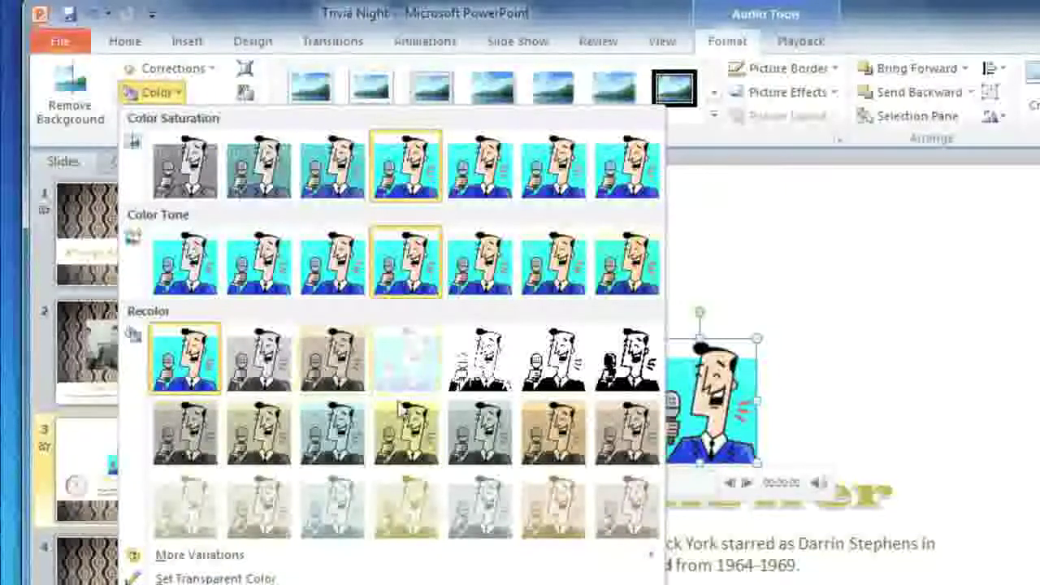
left_click(620, 439)
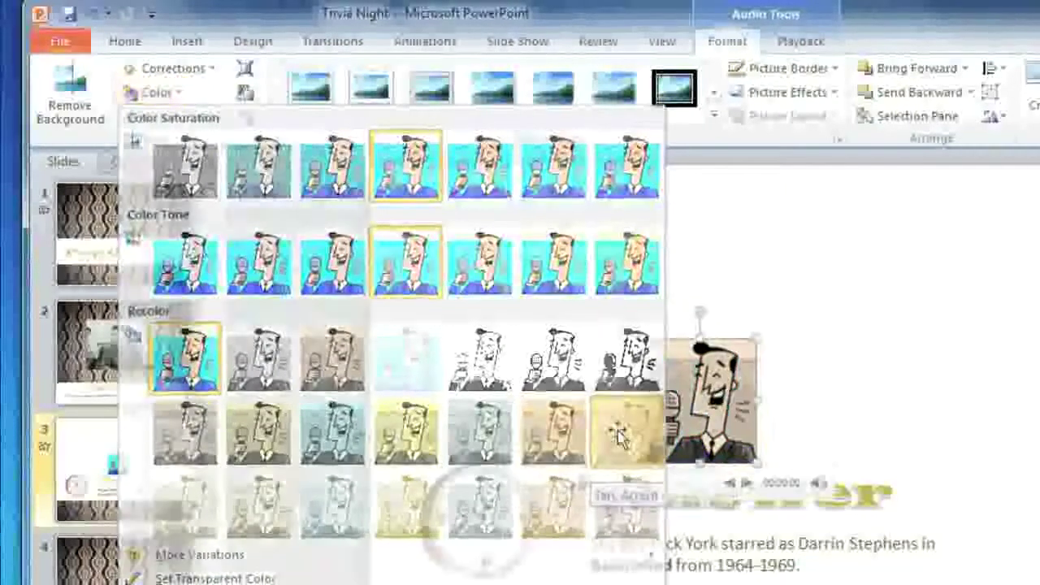
left_click(820, 423)
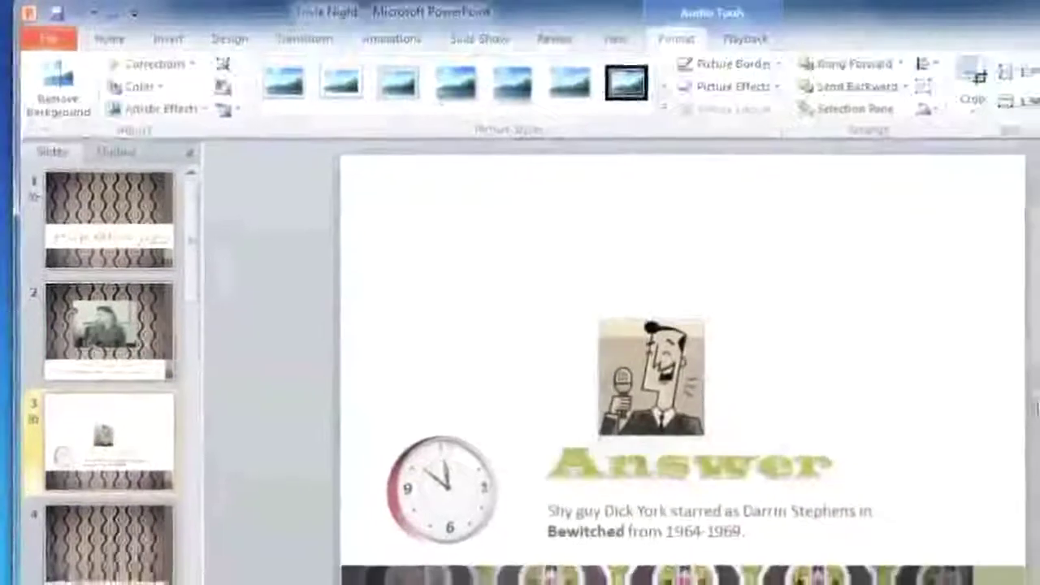